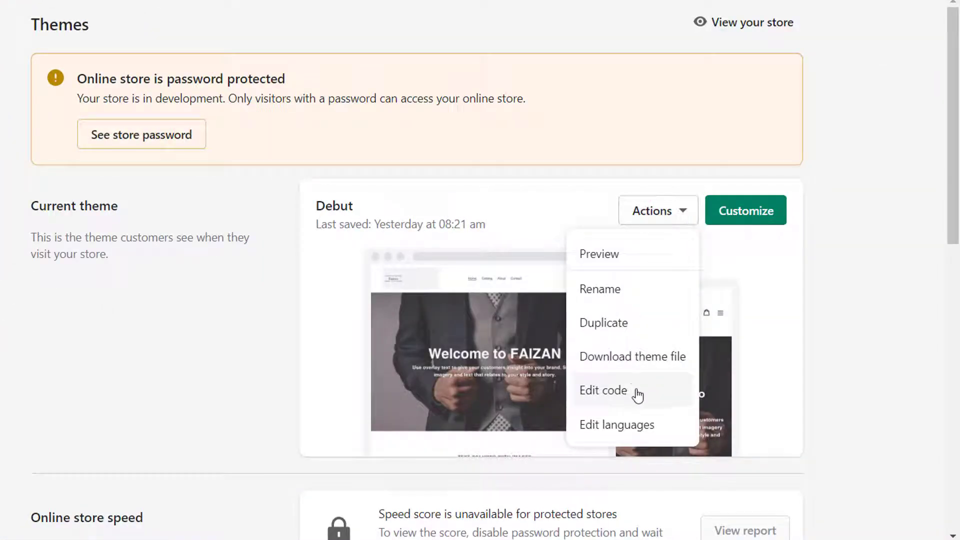
Open Debut's Assets/theme.css in the code editor by searching the theme files for 'css'
left_click(634, 392)
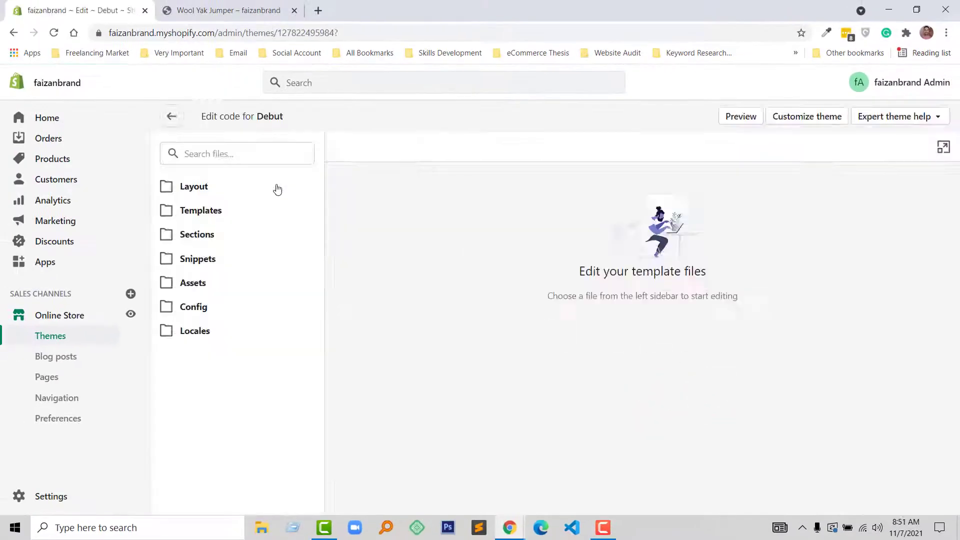
left_click(257, 152)
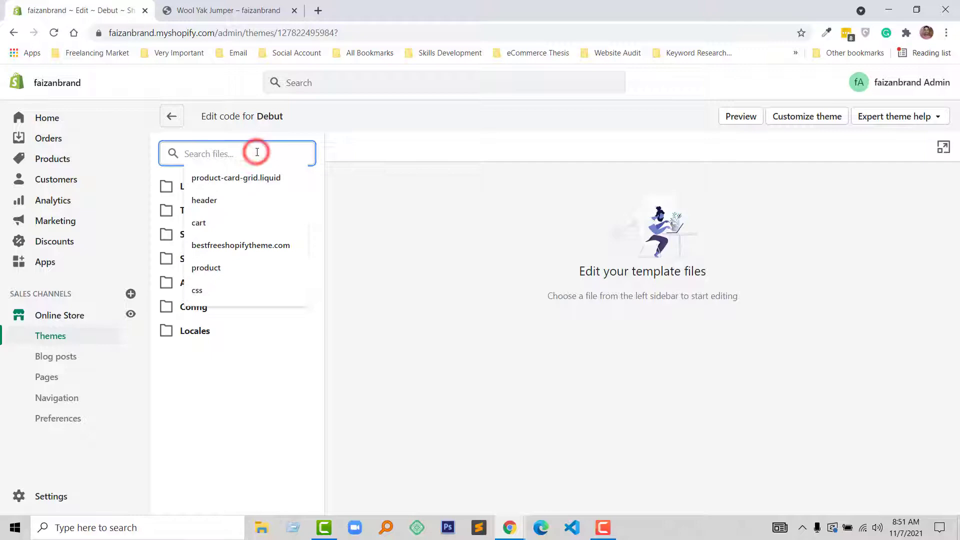
type("css")
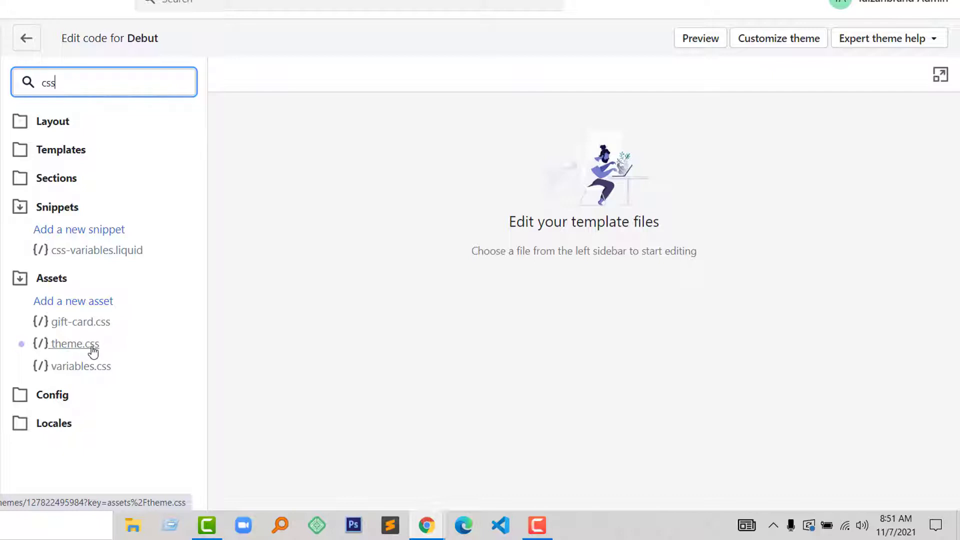
left_click(92, 348)
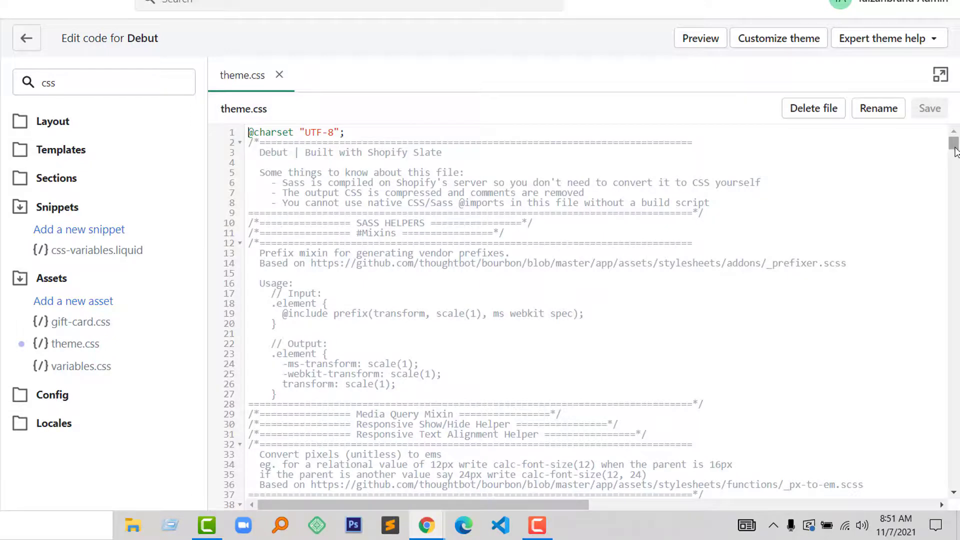
Paste the copied section comment at the file's end and retitle it 'Change Button Color'
left_click_drag(954, 149, 953, 480)
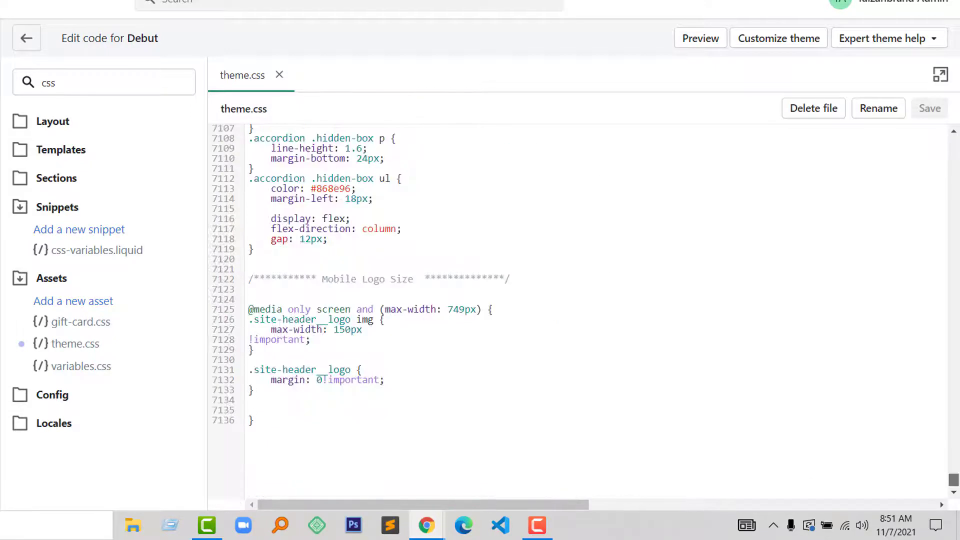
left_click_drag(510, 279, 250, 278)
left_click(279, 453)
key("Return")
key("Return")
type("/*********** Mobile Logo Size  **************/")
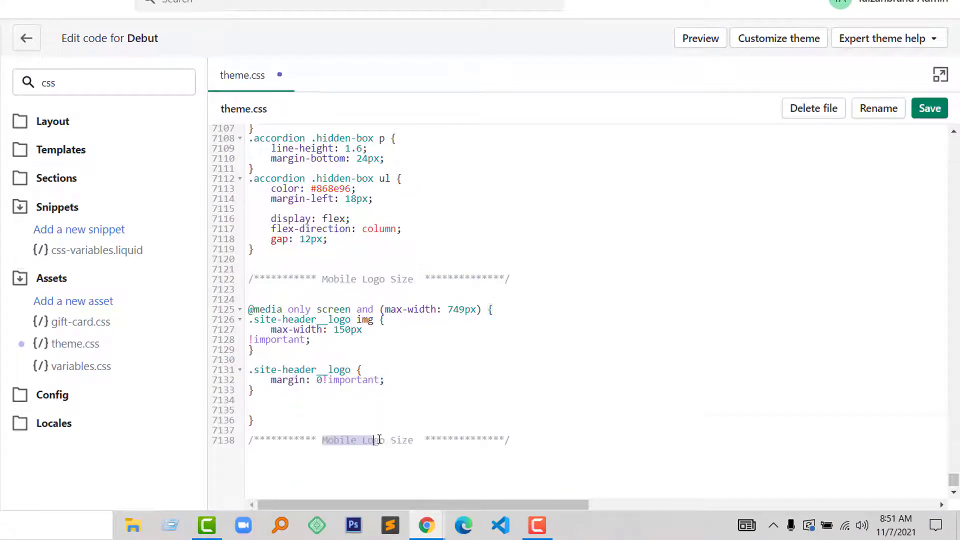
left_click_drag(321, 440, 412, 444)
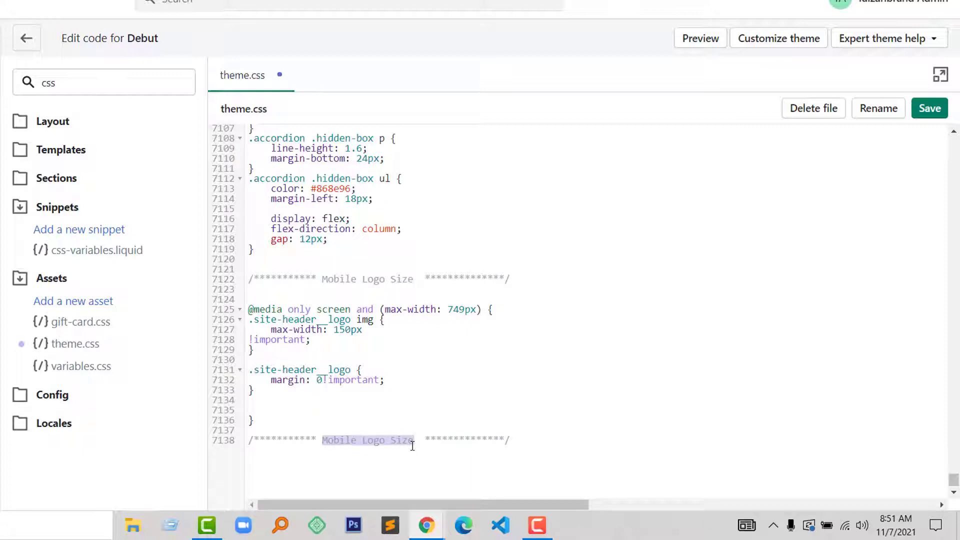
type("C")
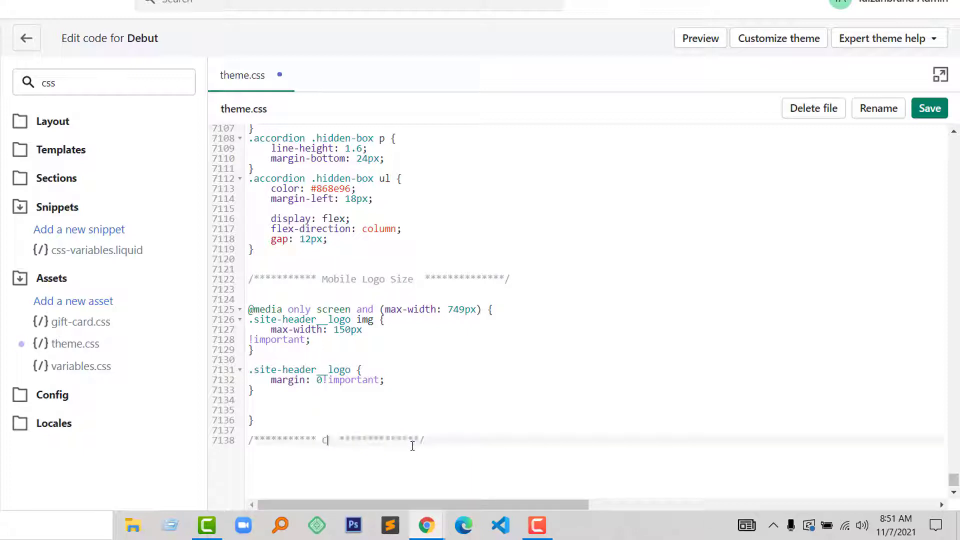
type("hange Butt")
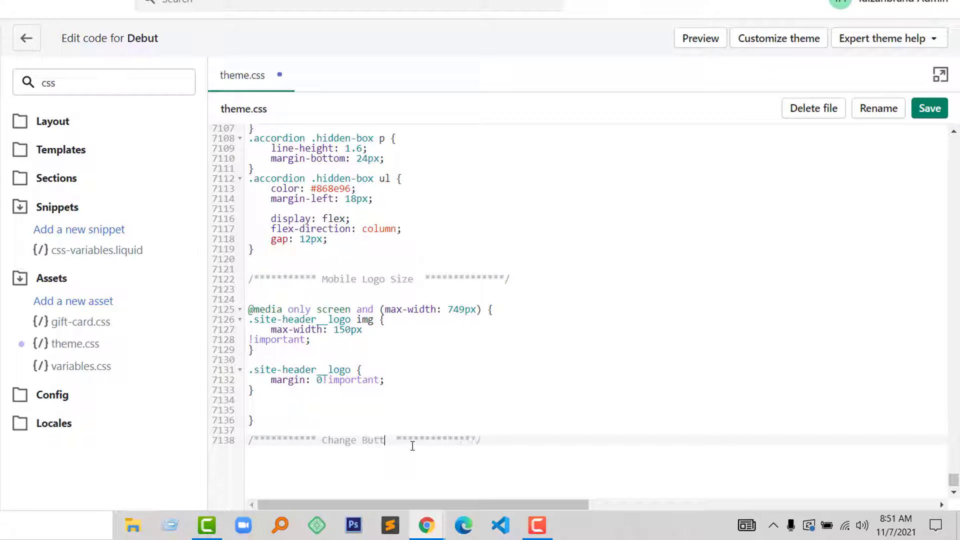
type("on Color")
Open Chrome DevTools on the Wool Yak Jumper product page
left_click(497, 466)
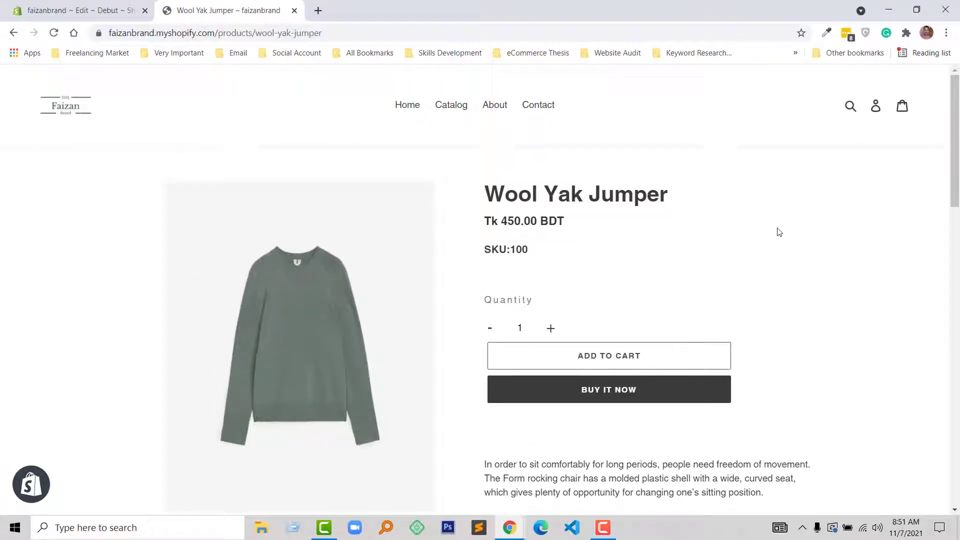
right_click(780, 231)
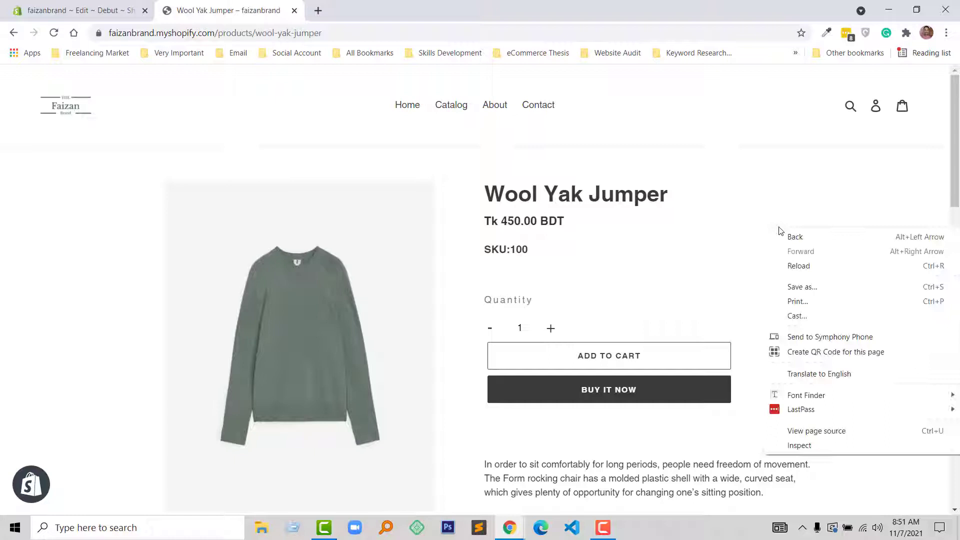
left_click(775, 195)
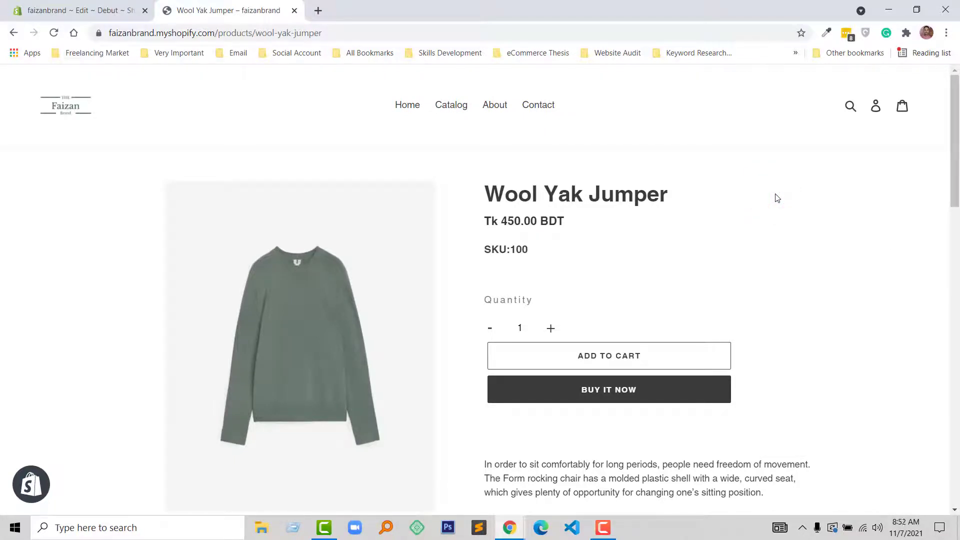
right_click(777, 198)
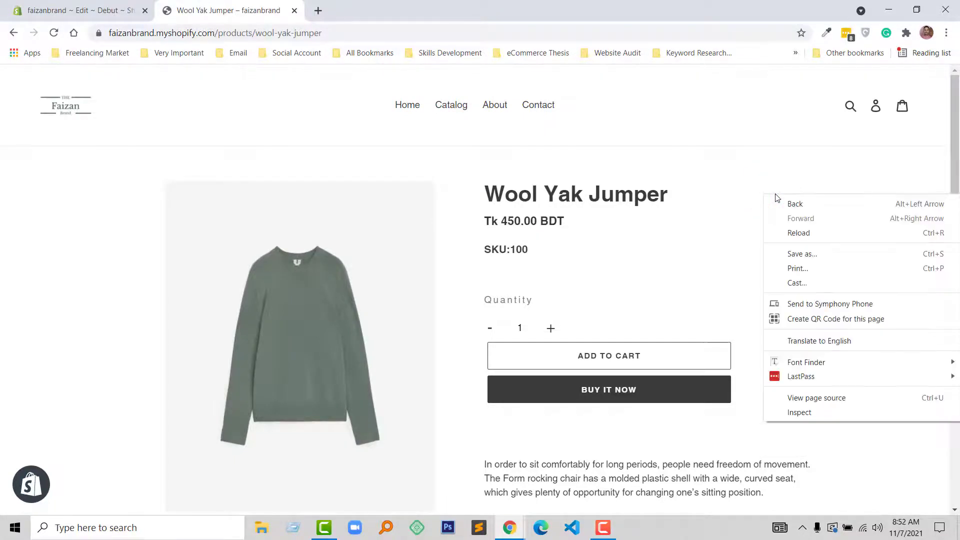
left_click(821, 412)
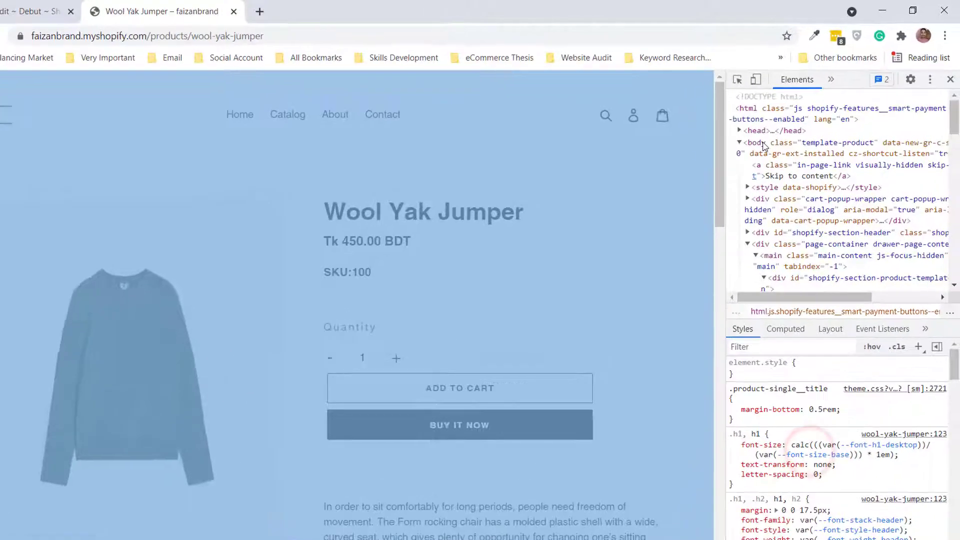
Copy the body element's template-product class name
left_click(778, 128)
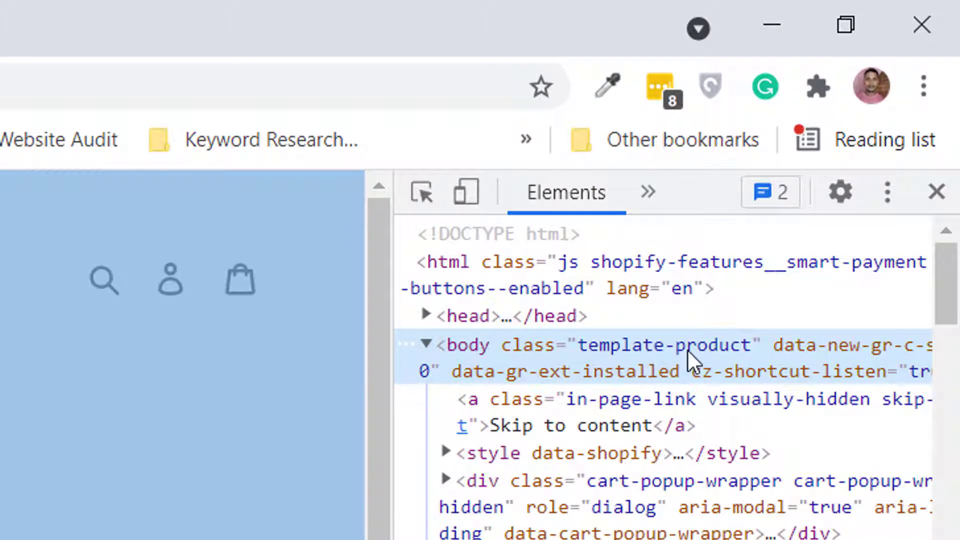
double_click(688, 345)
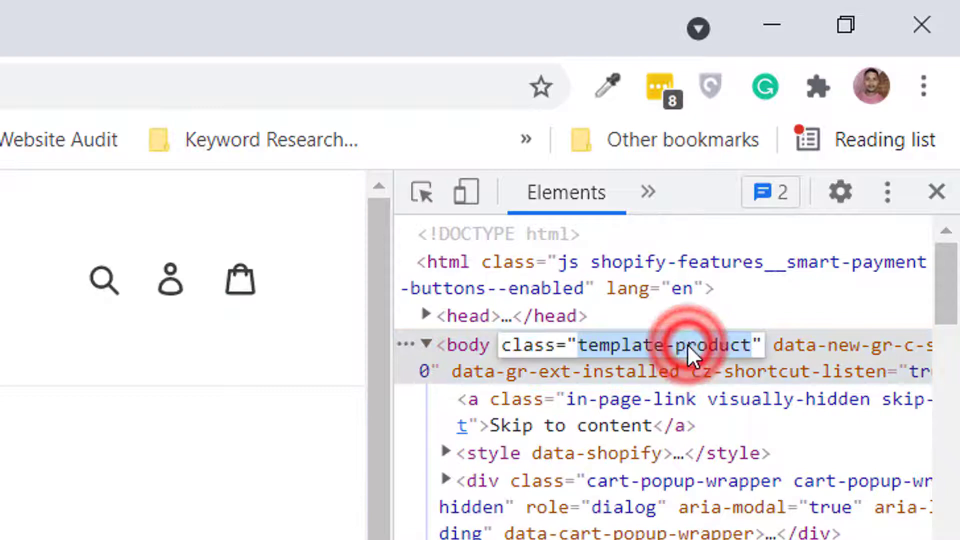
right_click(688, 346)
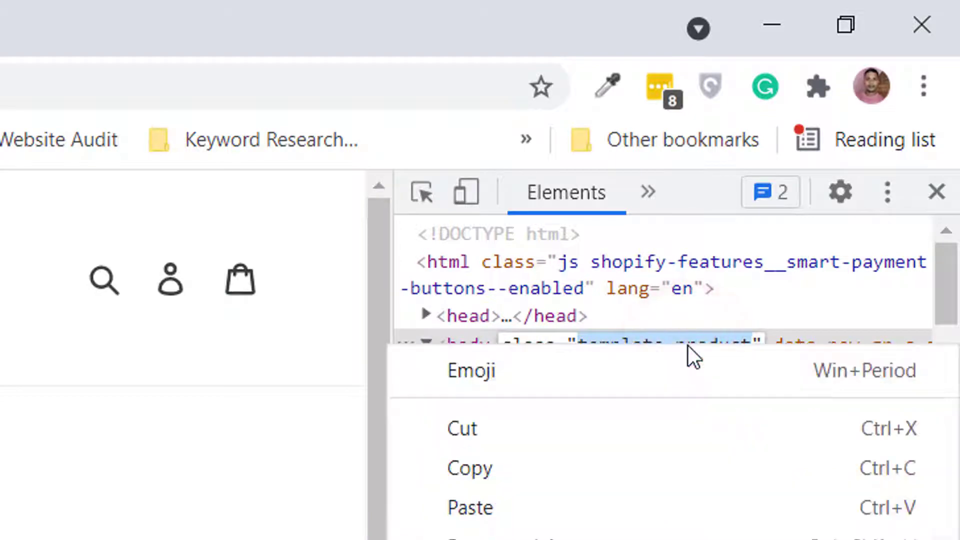
left_click(597, 479)
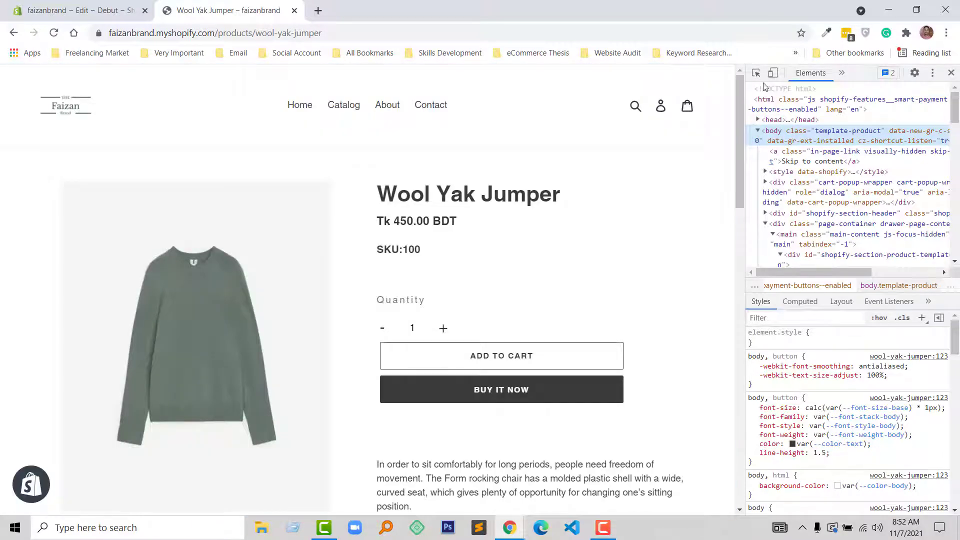
Add a new style rule for the Add to Cart button, prefixing its selector with '.template-product'
left_click(755, 73)
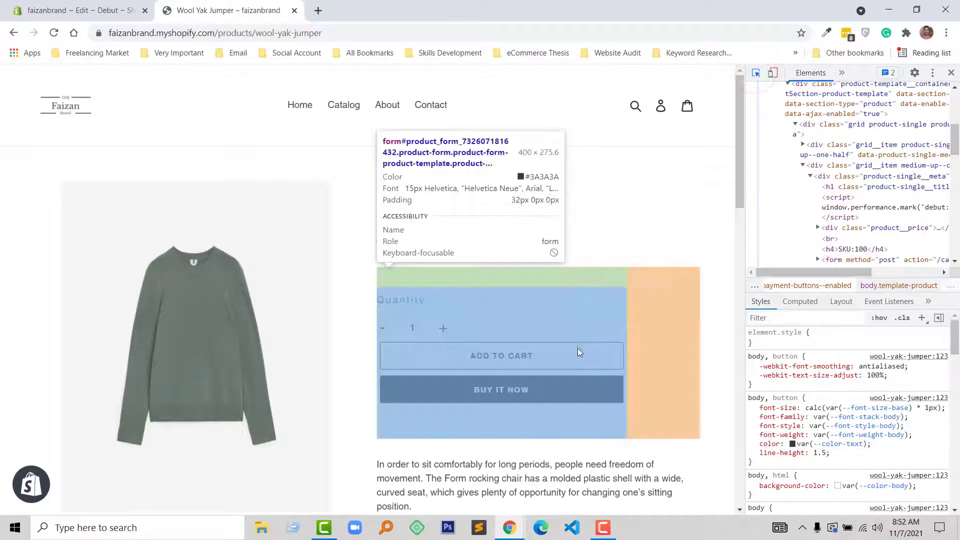
left_click(601, 350)
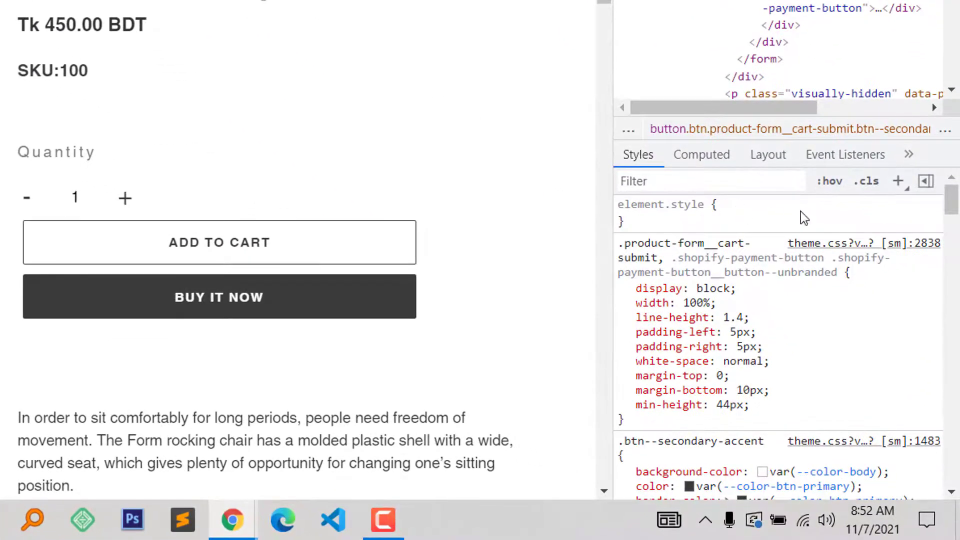
left_click(898, 181)
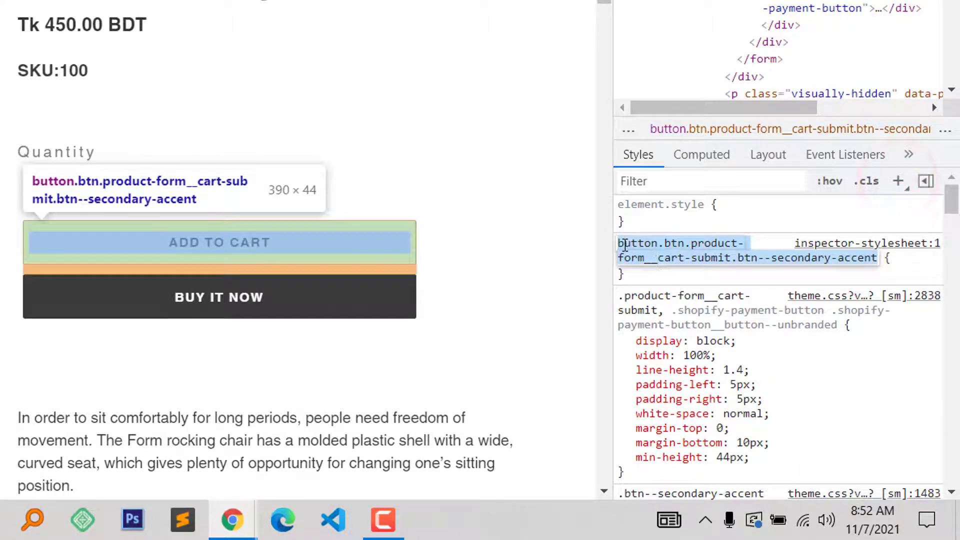
left_click(625, 245)
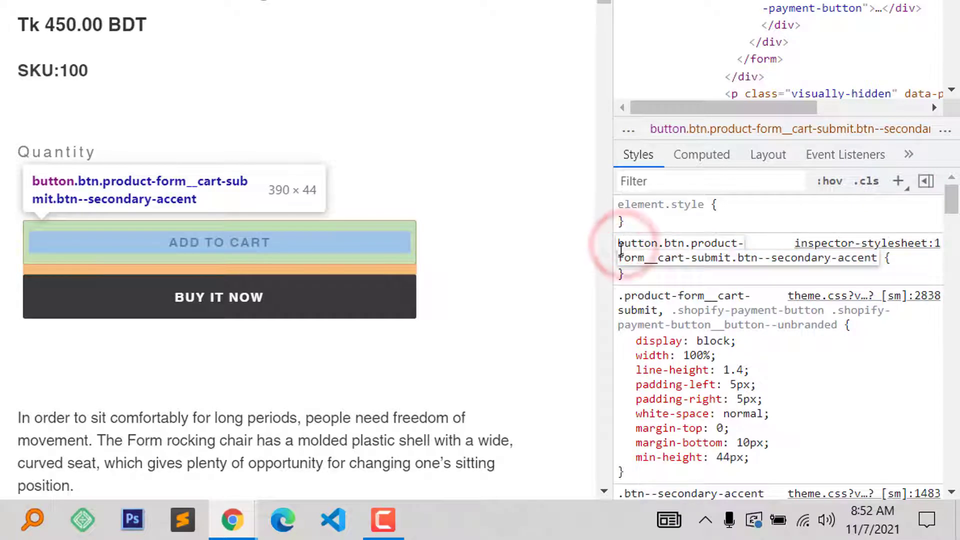
left_click(619, 244)
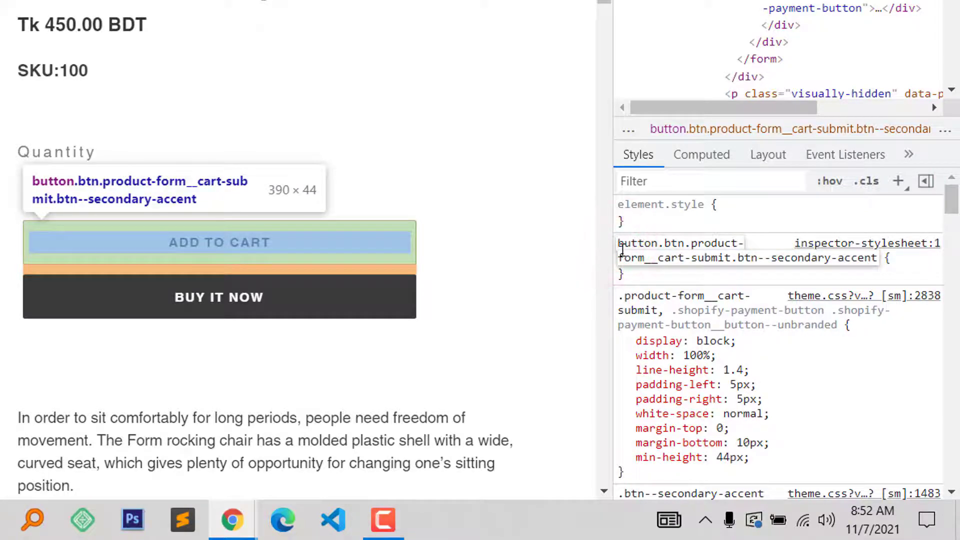
type(".")
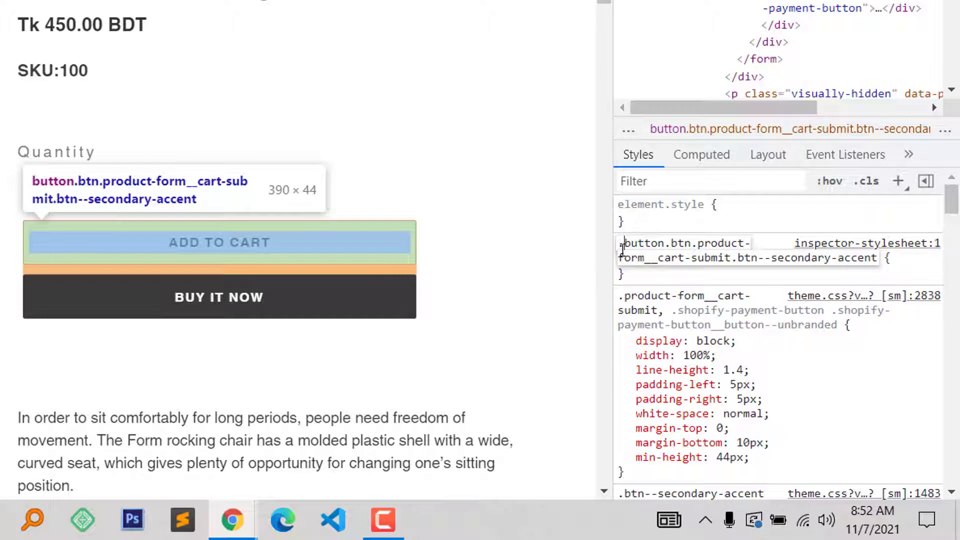
type(" template-product")
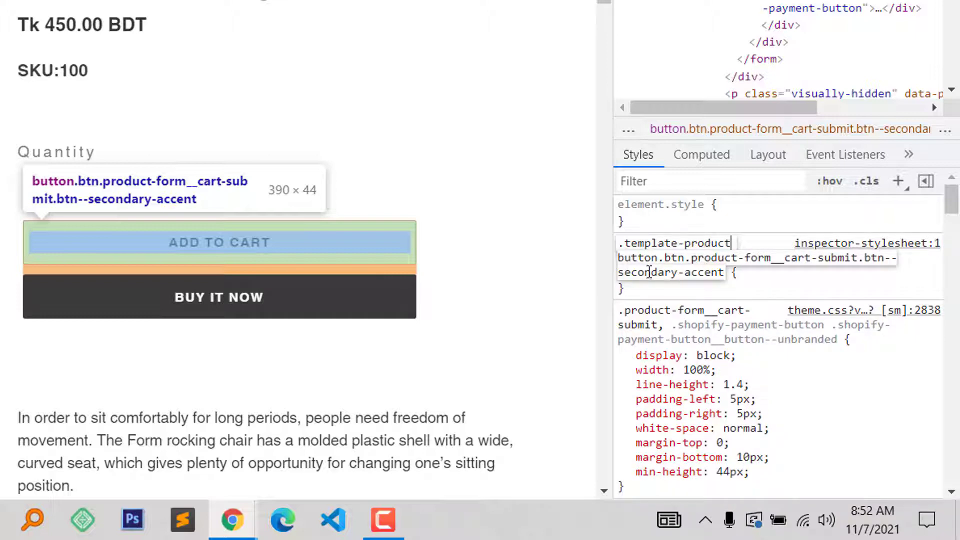
Give the product-page Add to Cart rule background #000 and color #fff
left_click(747, 280)
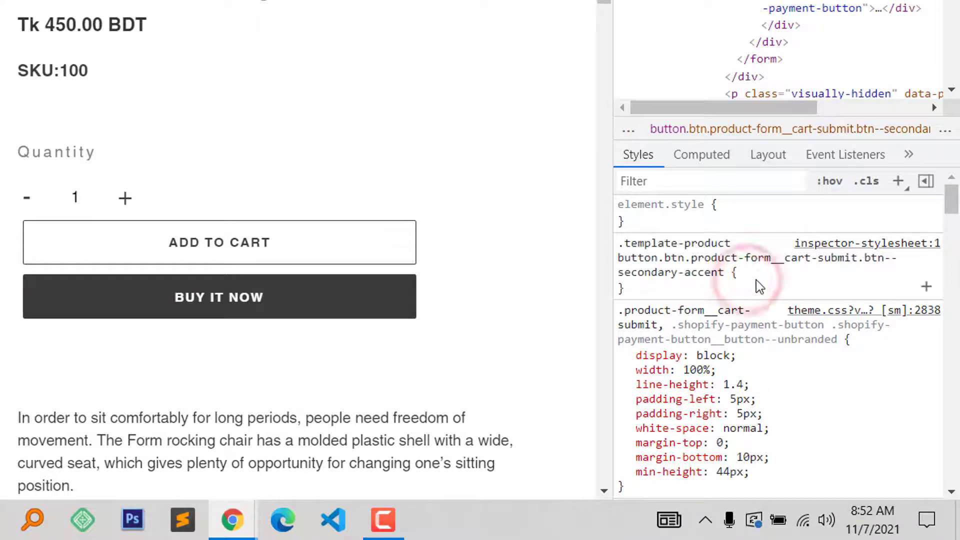
left_click(755, 280)
type("ba")
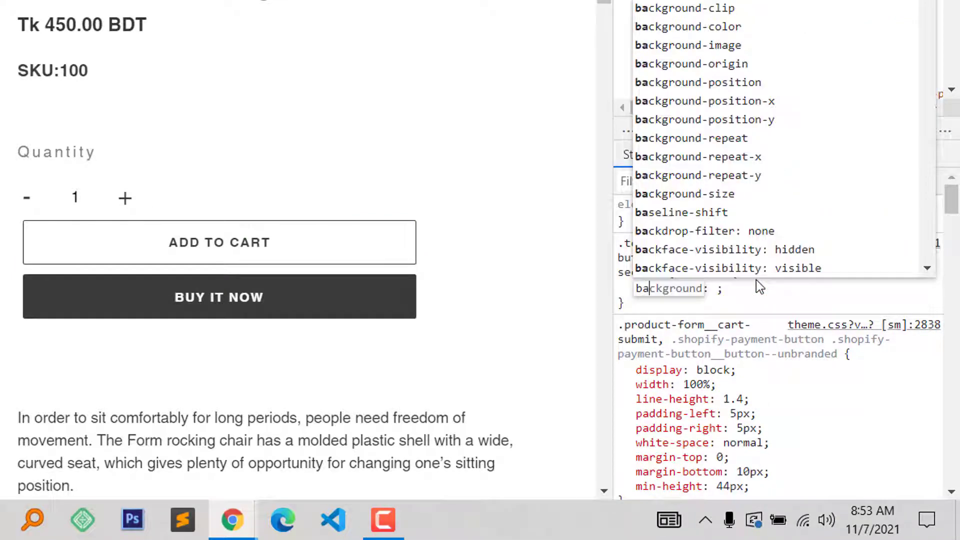
key("Tab")
type("#")
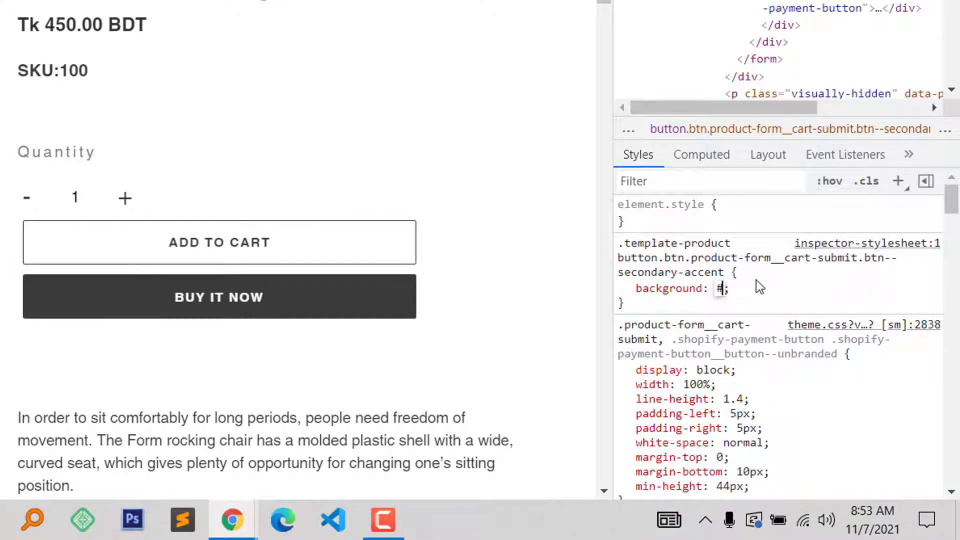
type("000")
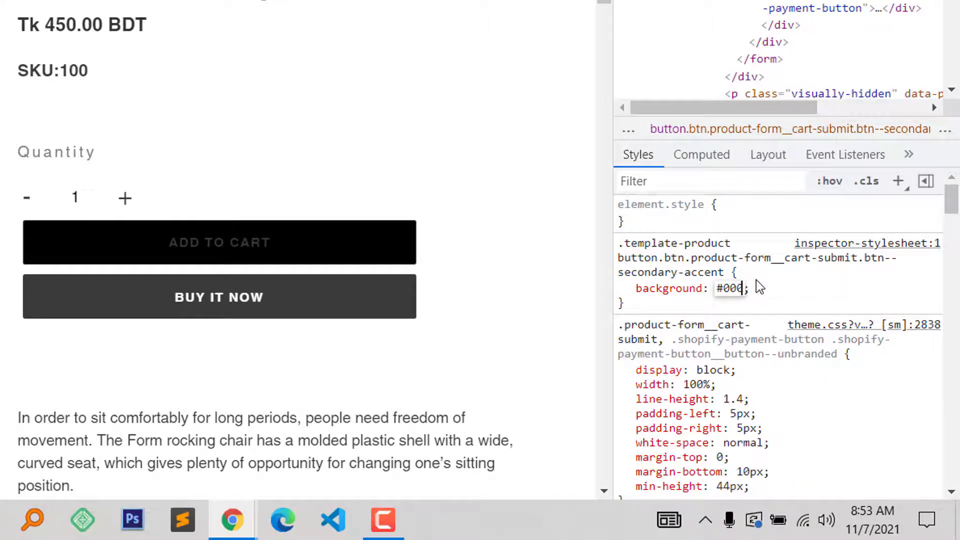
key("Return")
type("te")
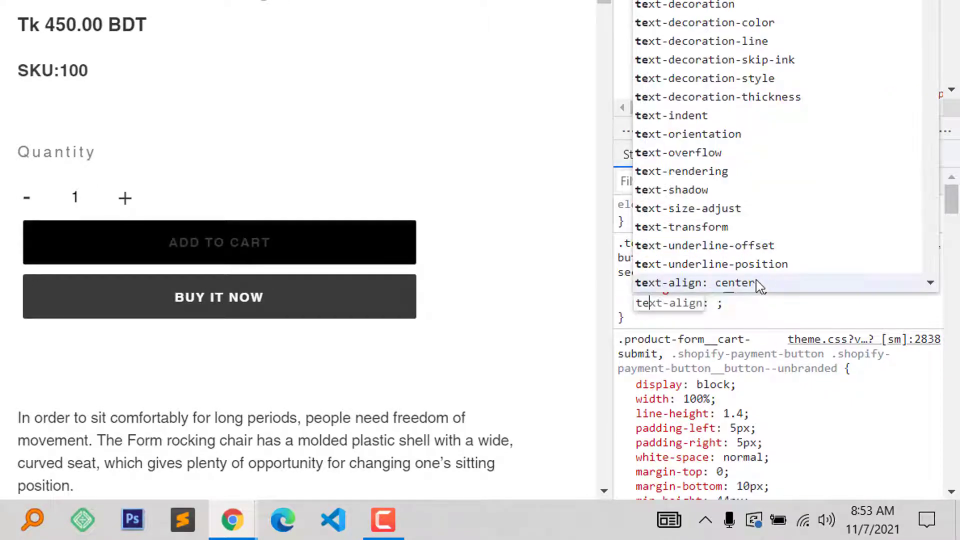
type("co")
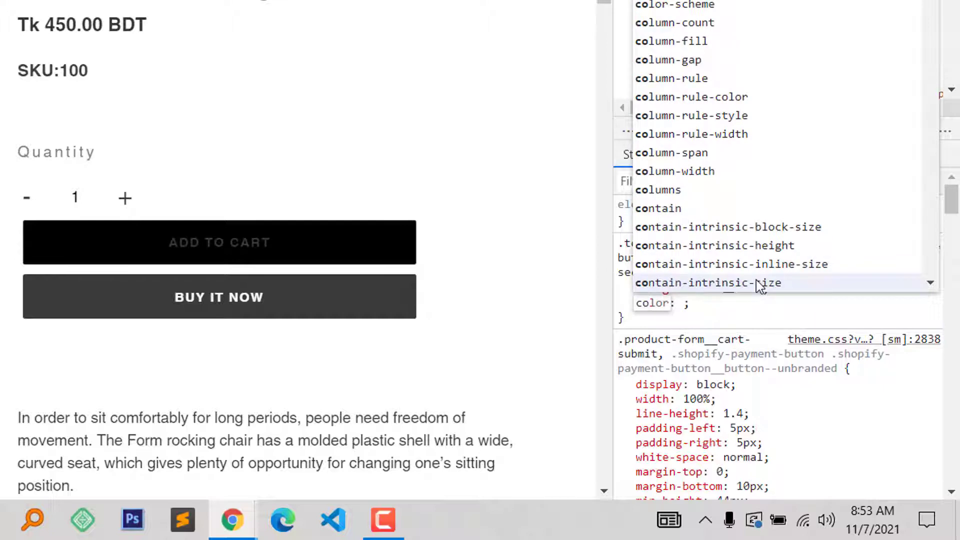
key("Return")
type("#fff")
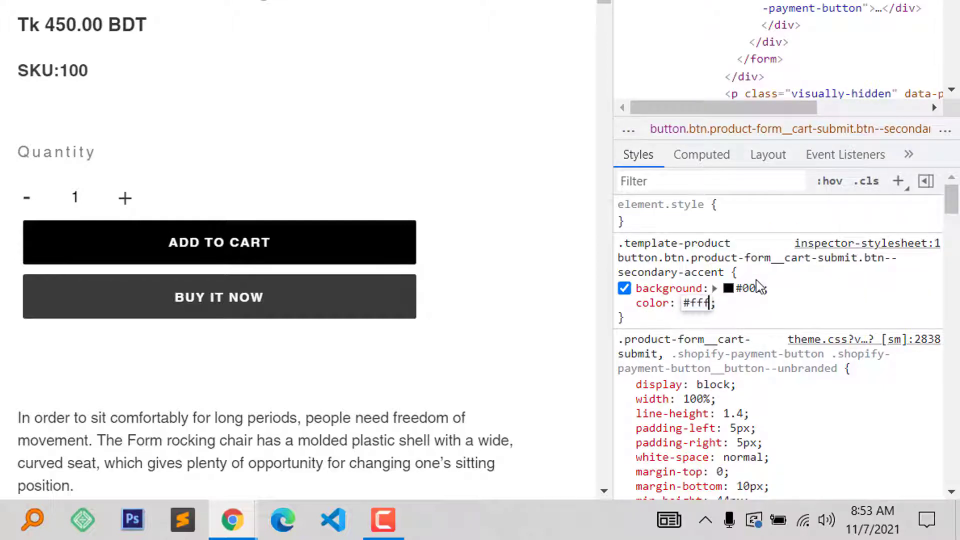
left_click(778, 284)
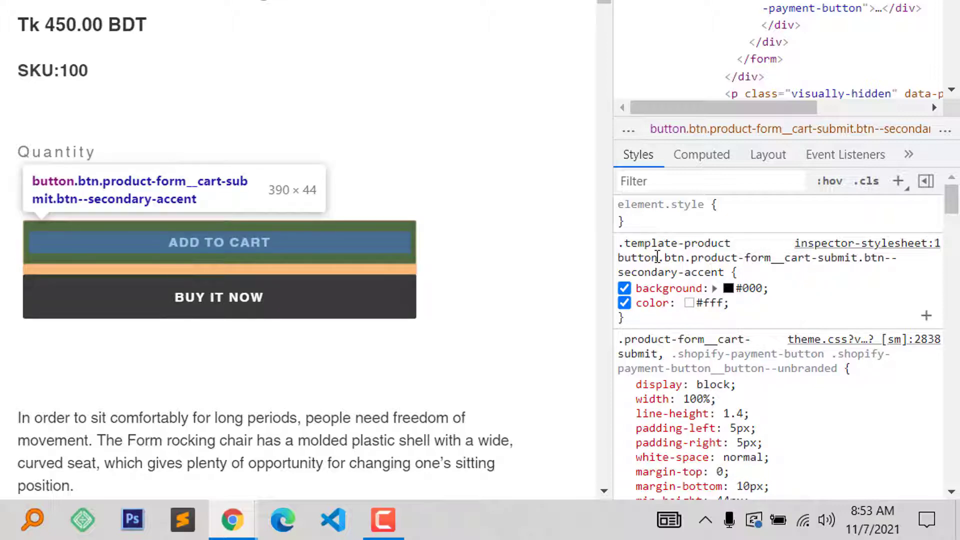
Copy the DevTools rule, paste it at the end of theme.css, and save
right_click(657, 257)
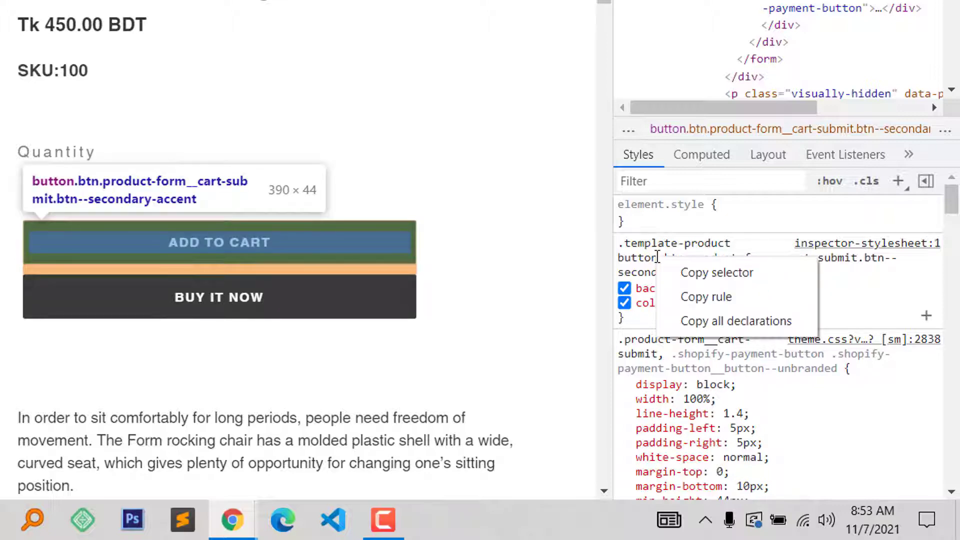
left_click(724, 298)
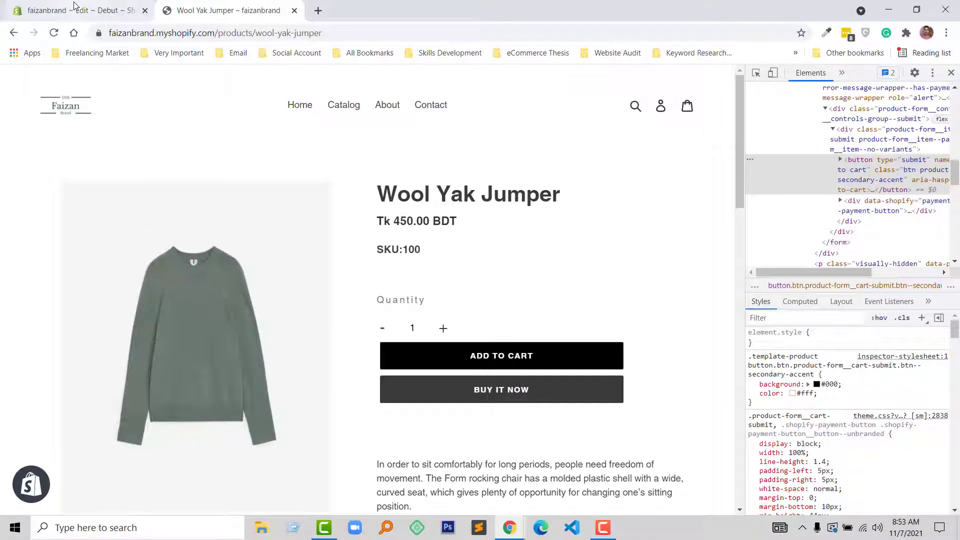
left_click(74, 6)
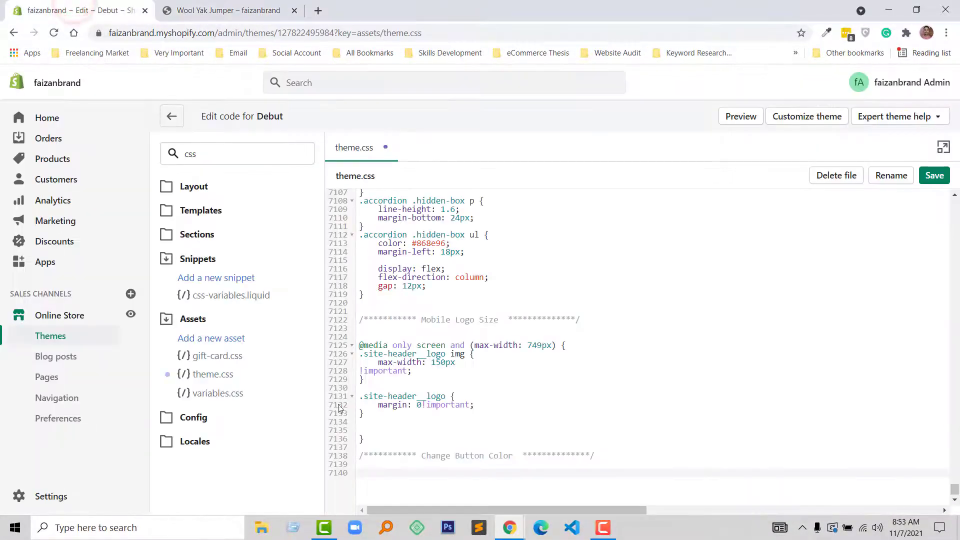
left_click(379, 477)
scroll(425, 444, "down", 1)
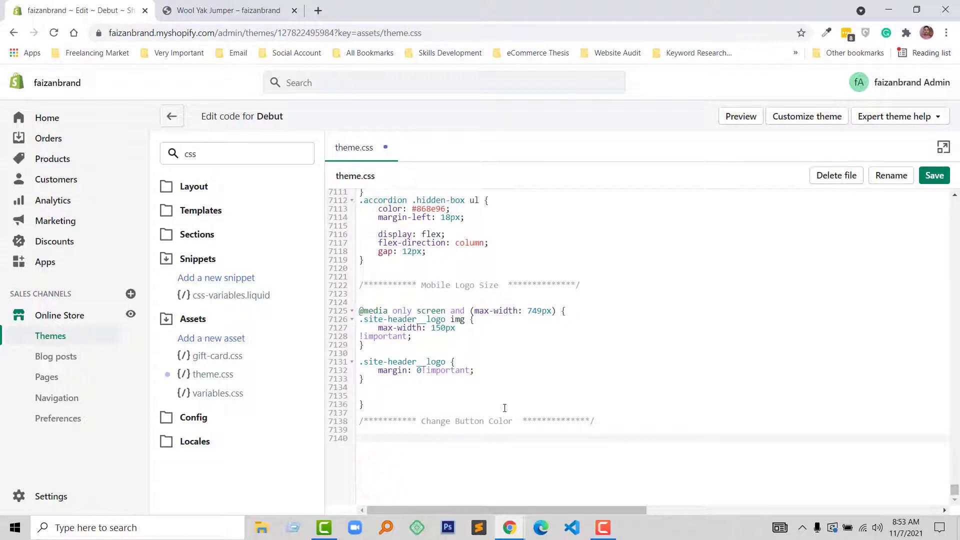
right_click(391, 443)
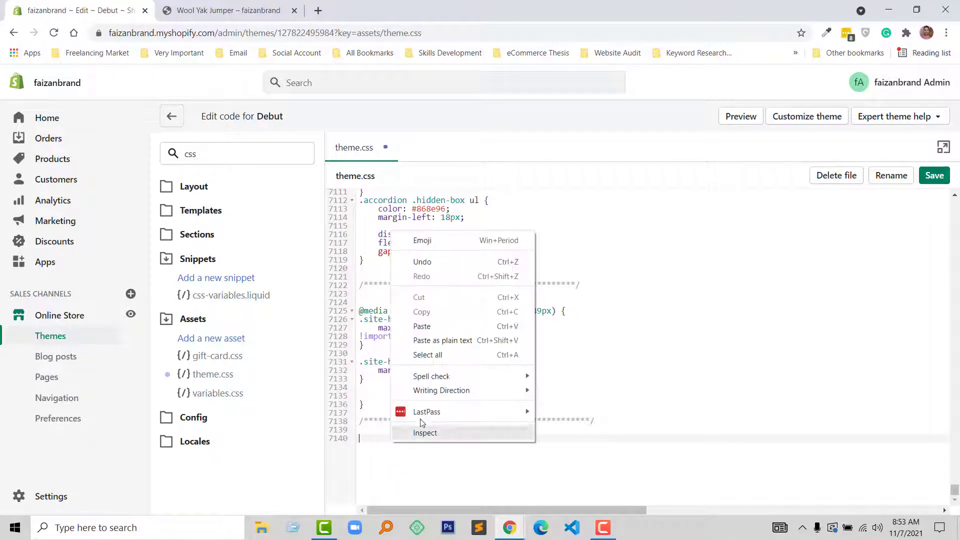
left_click(438, 326)
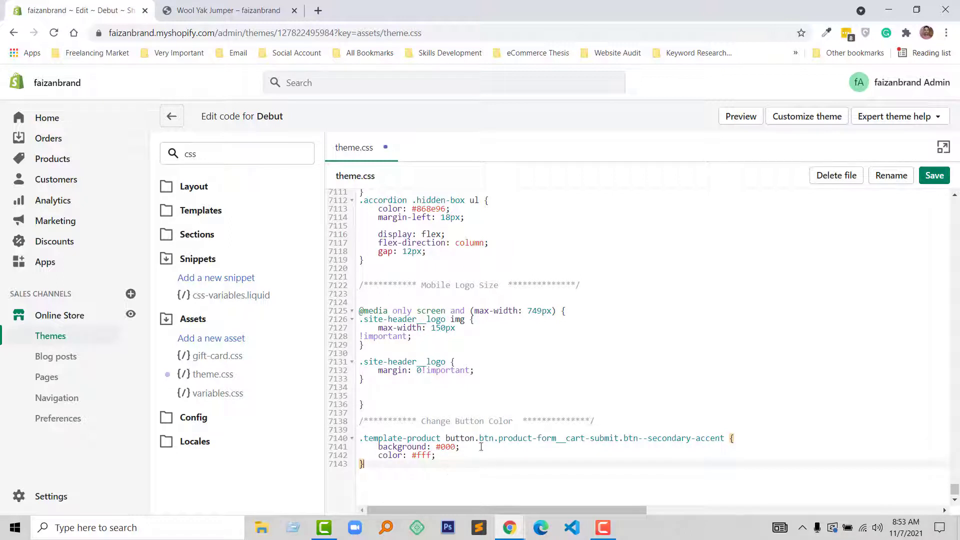
left_click(934, 176)
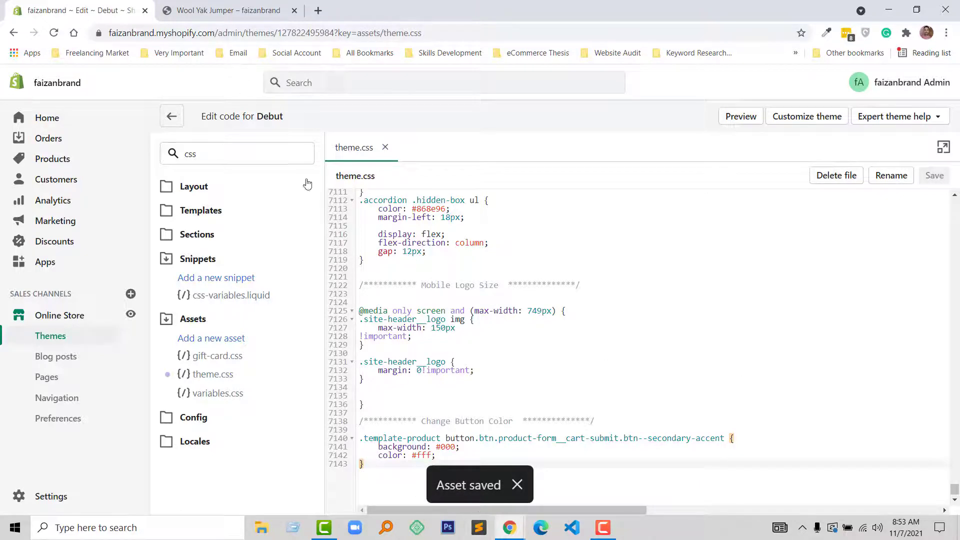
left_click(239, 18)
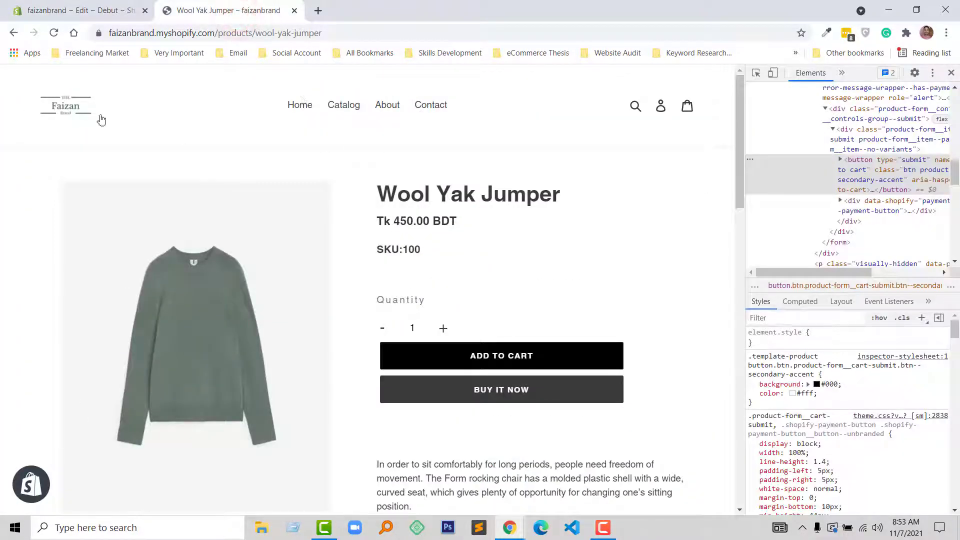
Reload the Wool Yak Jumper page and check the black, white-text declarations saved in theme.css
left_click(170, 104)
key("F5")
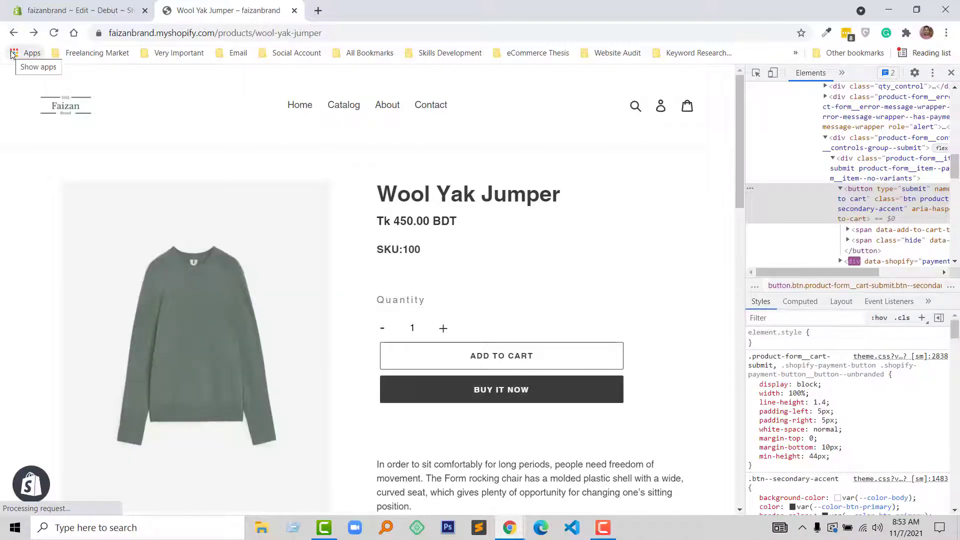
left_click(51, 35)
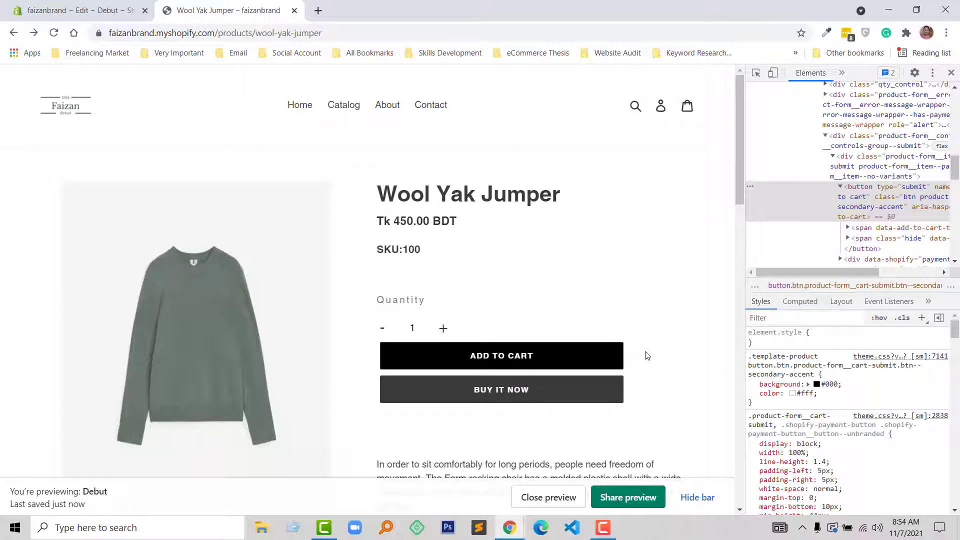
mouse_move(795, 375)
left_click(113, 6)
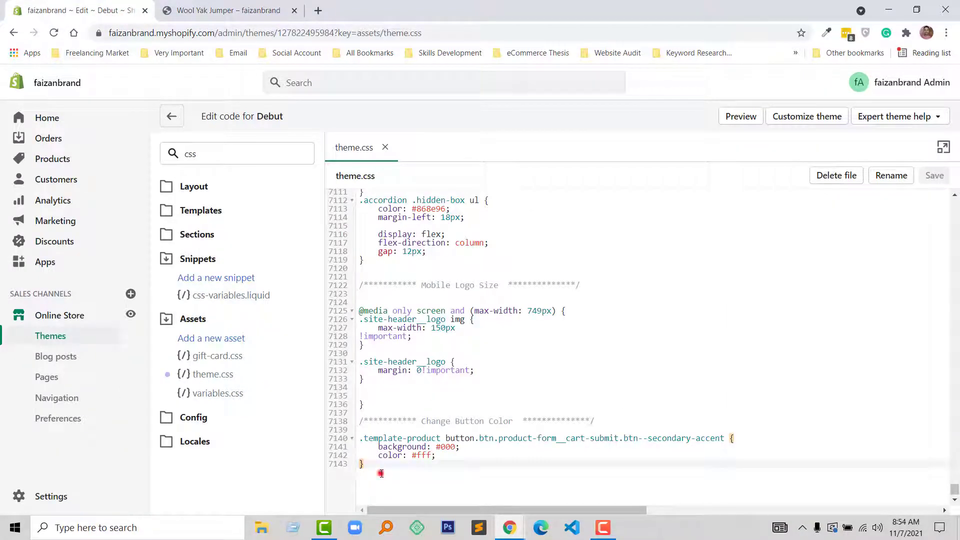
left_click_drag(380, 473, 360, 447)
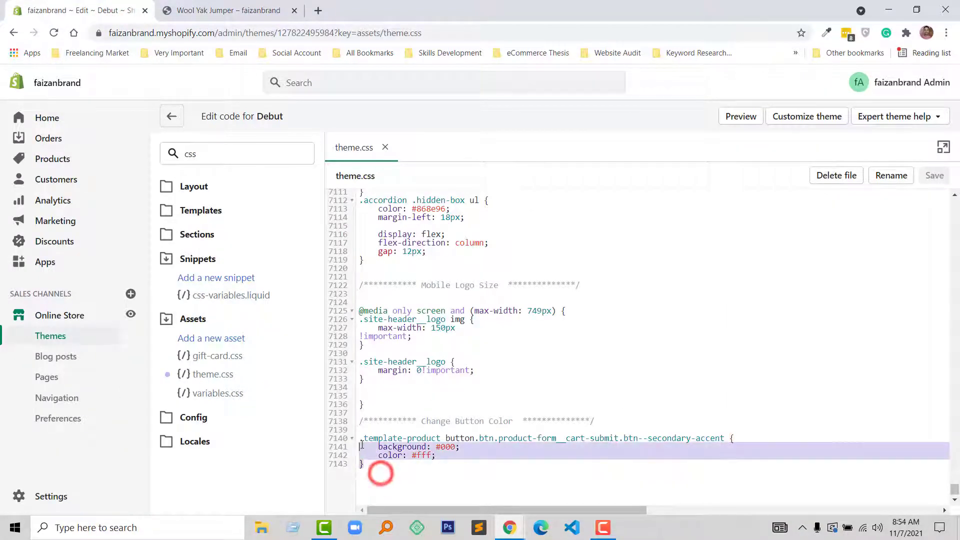
left_click(234, 6)
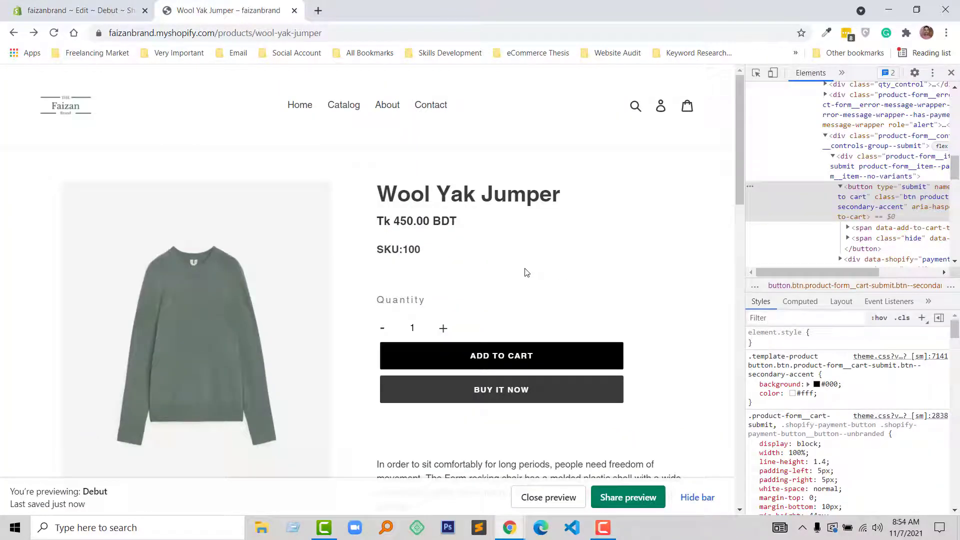